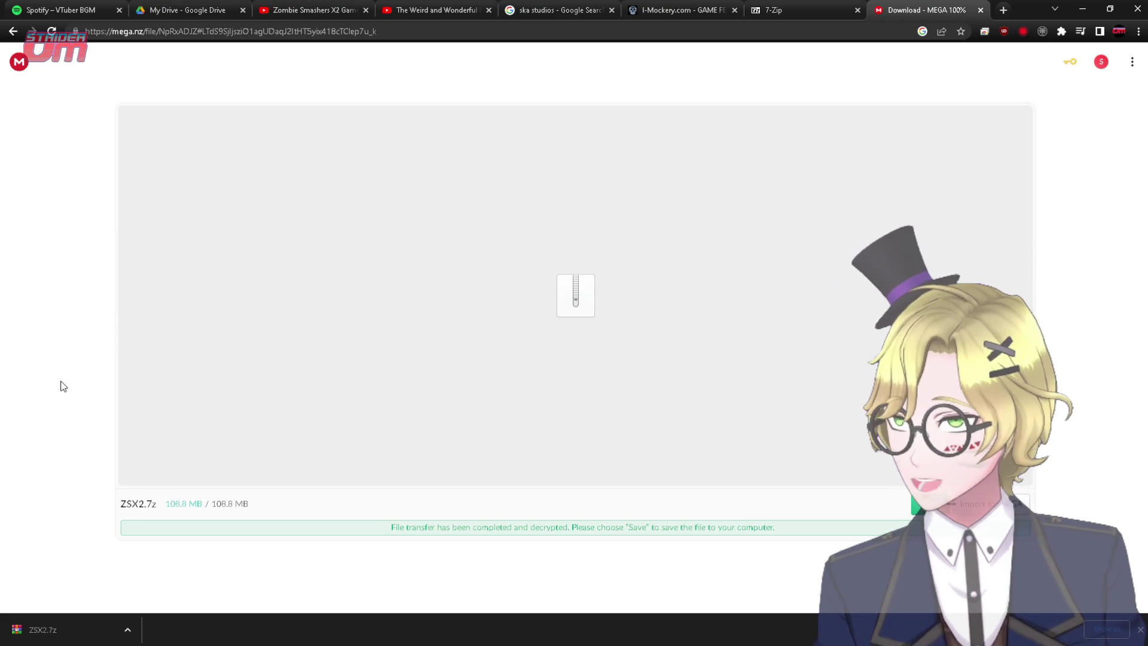
Reload the MEGA download page for ZSX2.7z.
click(395, 31)
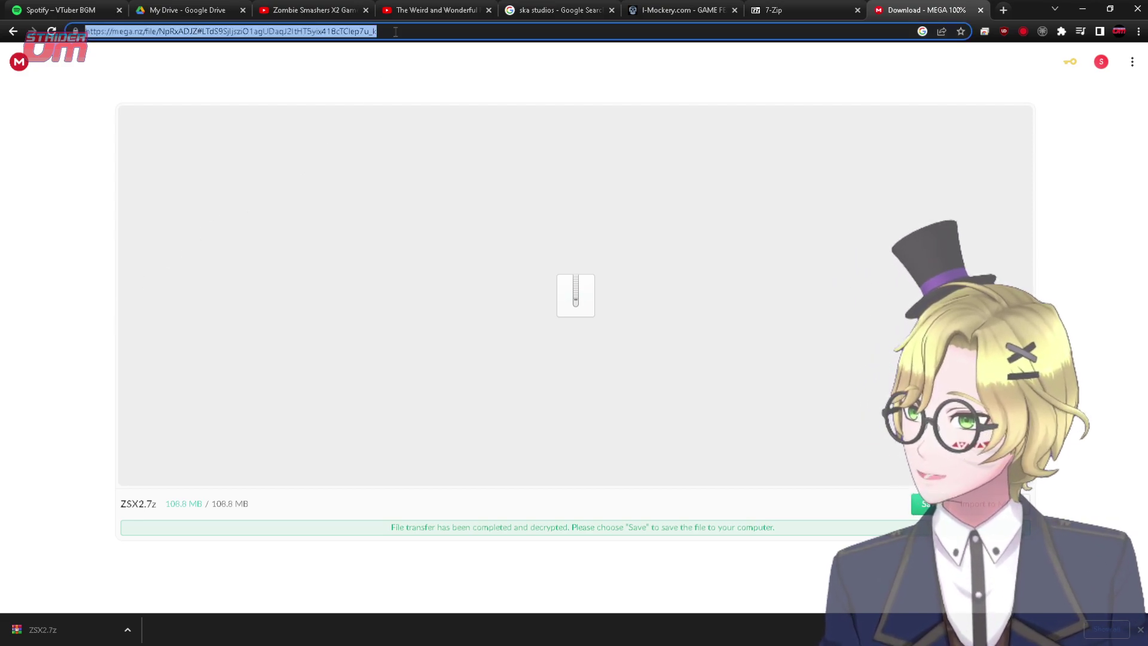
double_click(396, 31)
key(Return)
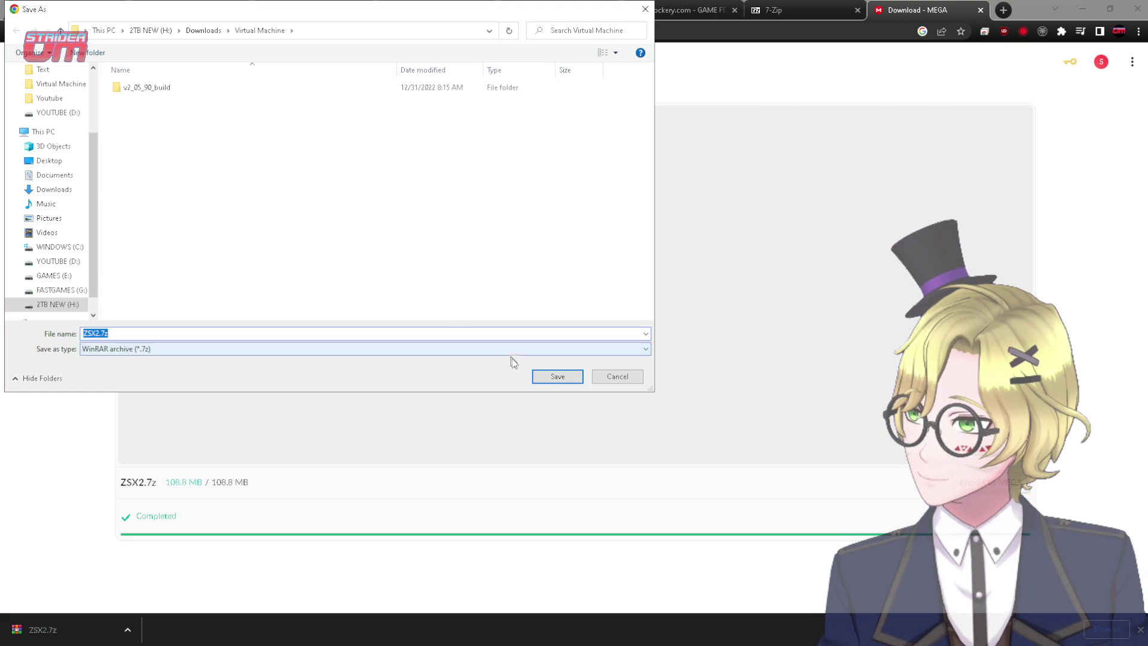
Save ZSX2.7z into Downloads\Virtual Machine and reveal the 108 MB archive in its folder.
click(535, 386)
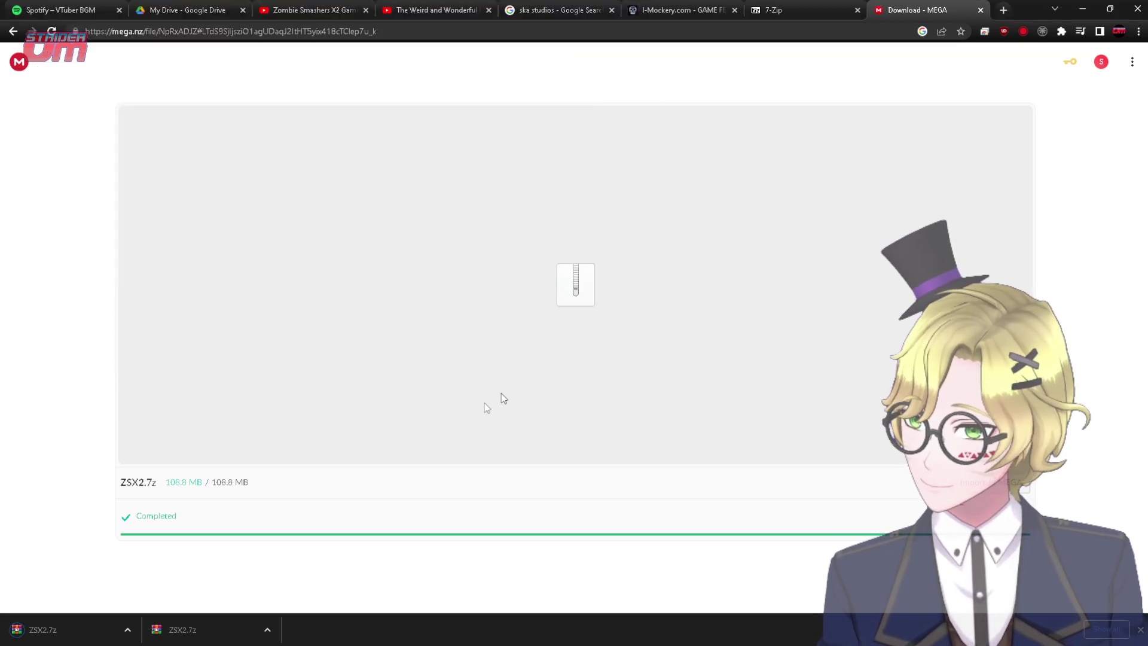
click(128, 629)
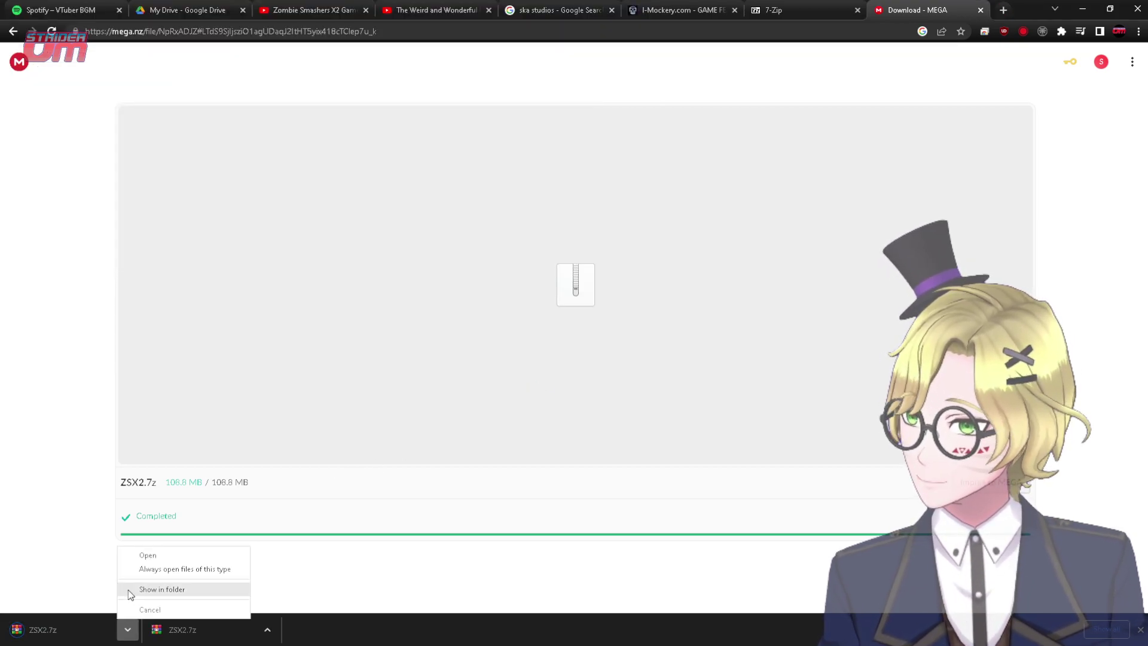
click(129, 592)
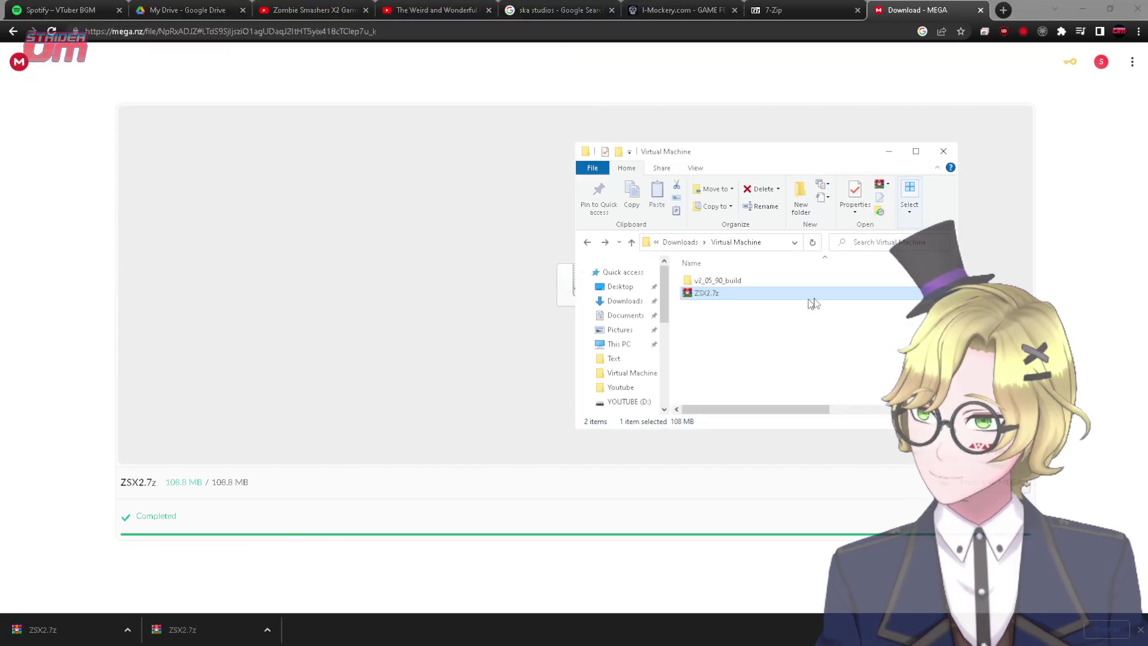
Use 7-Zip's Extract to "ZSX2\" on ZSX2.7z and select the resulting ZSX2 folder.
click(1083, 8)
drag(734, 153, 423, 118)
right_click(401, 261)
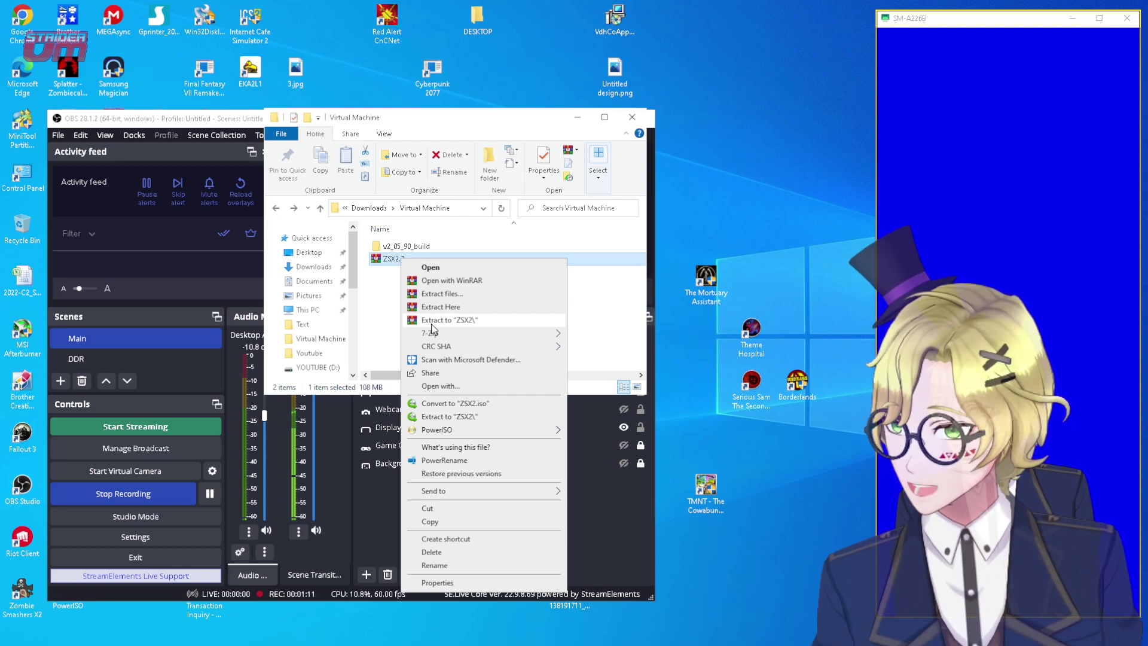
mouse_move(435, 333)
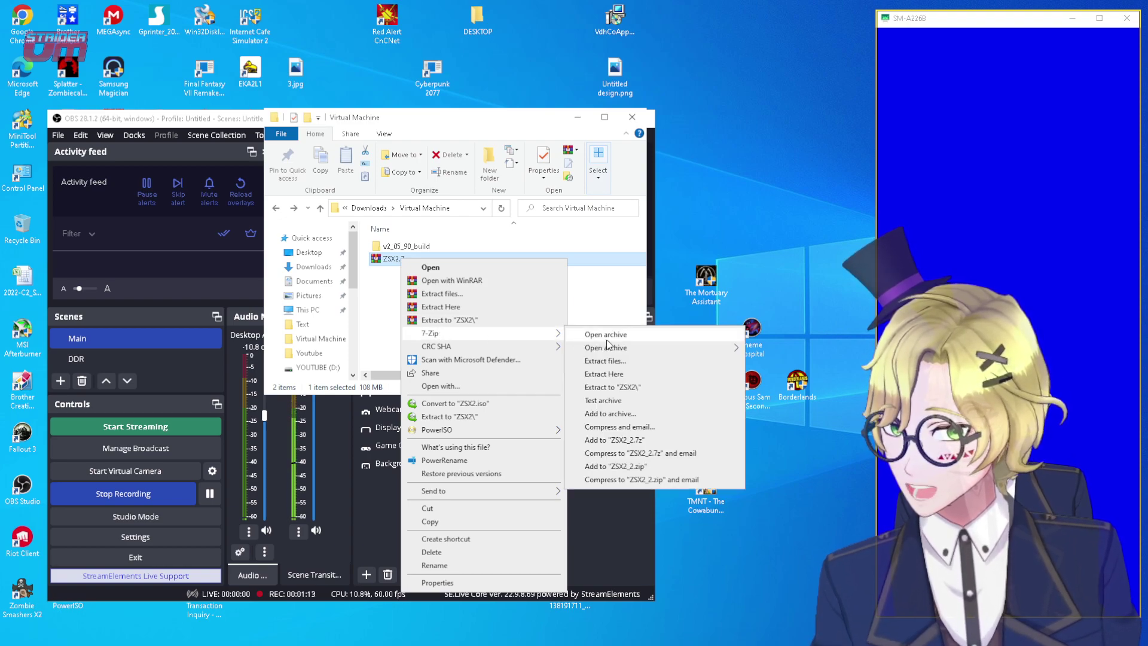
click(605, 392)
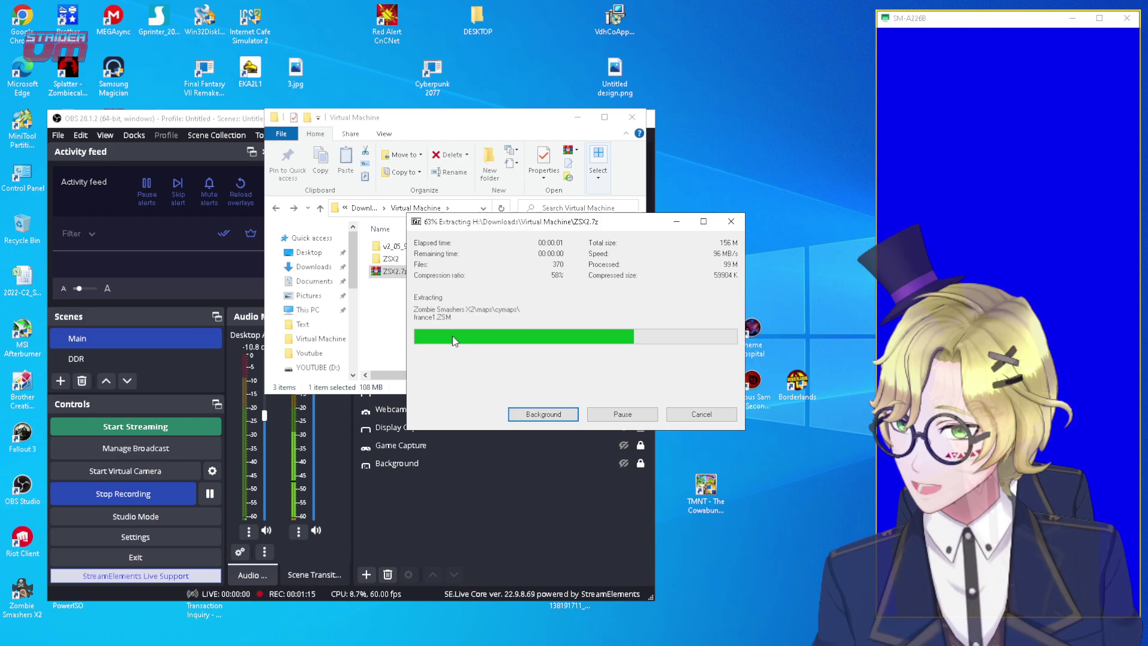
click(386, 261)
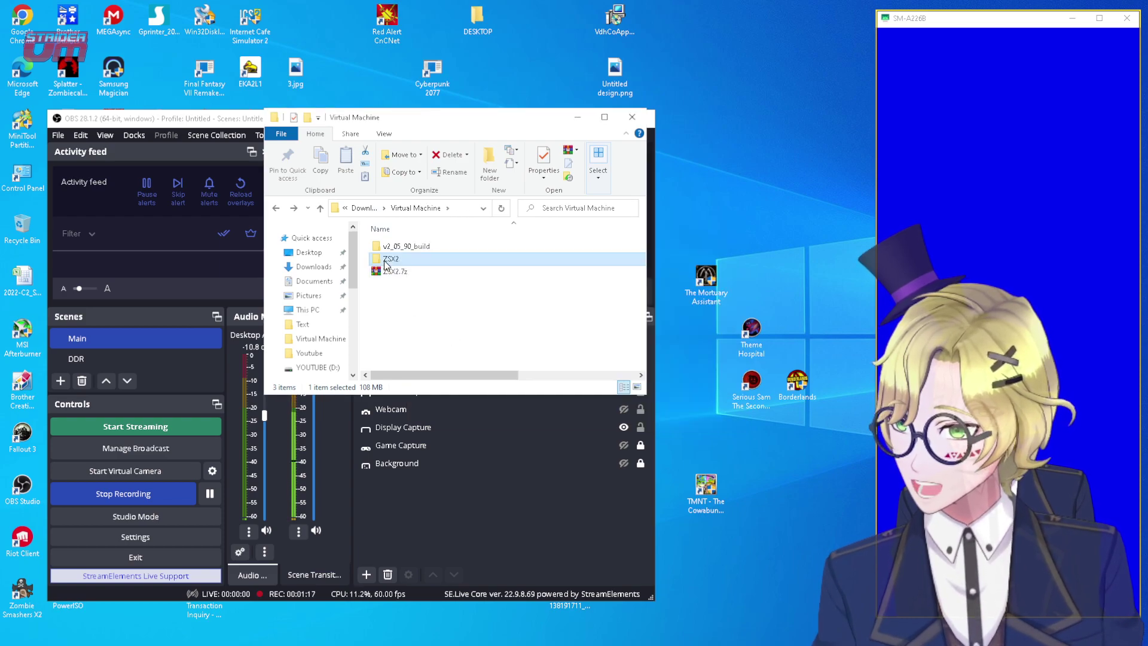
Open the ZSX2 folder maximized and view Instructions.txt in Notepad beside the file list.
double_click(388, 260)
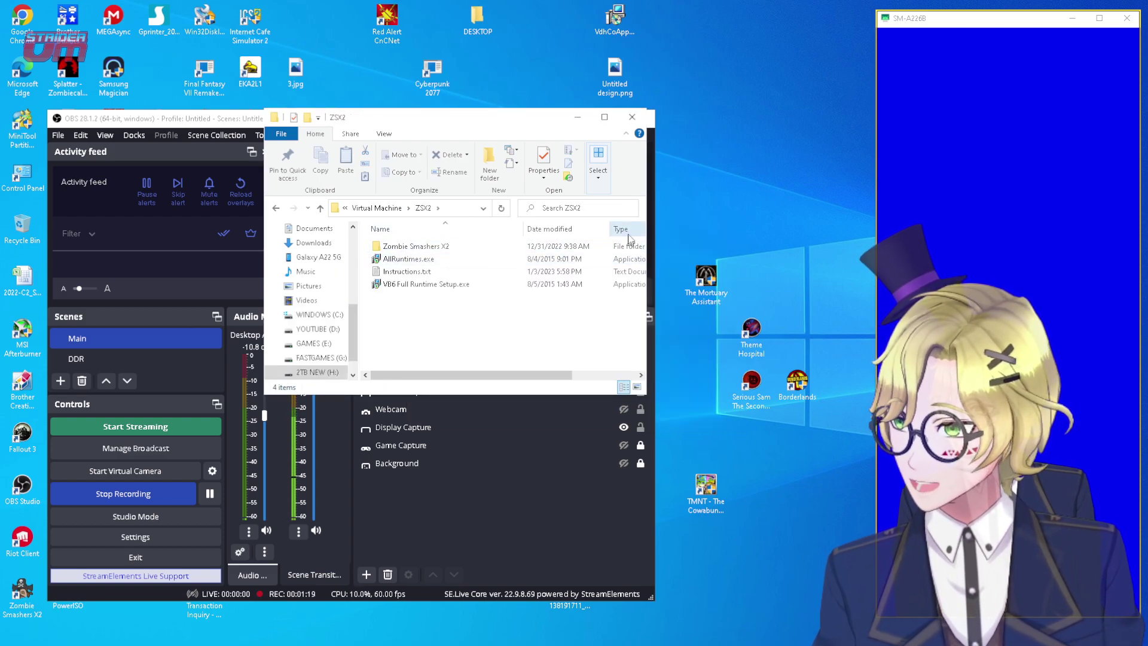
click(604, 117)
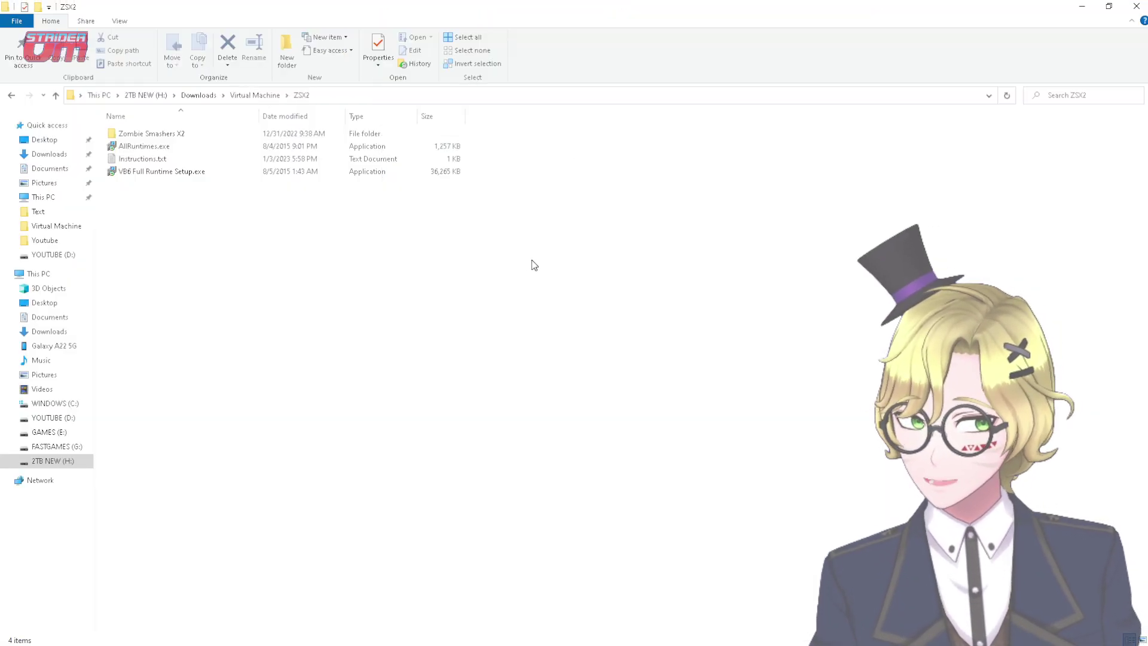
double_click(137, 158)
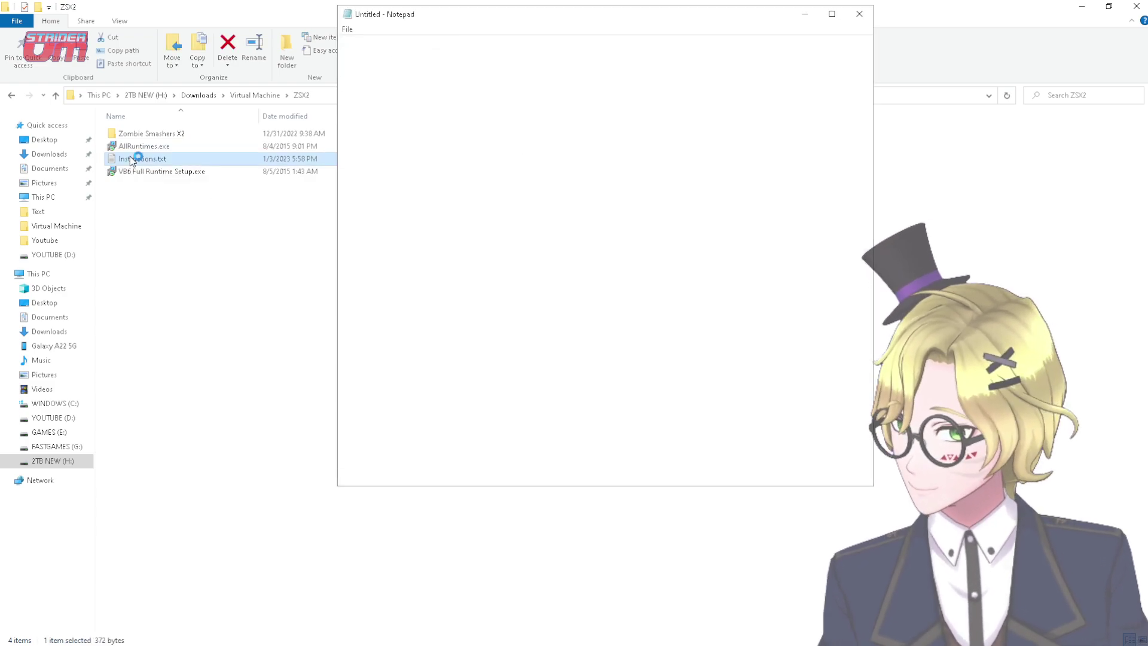
drag(587, 14, 735, 87)
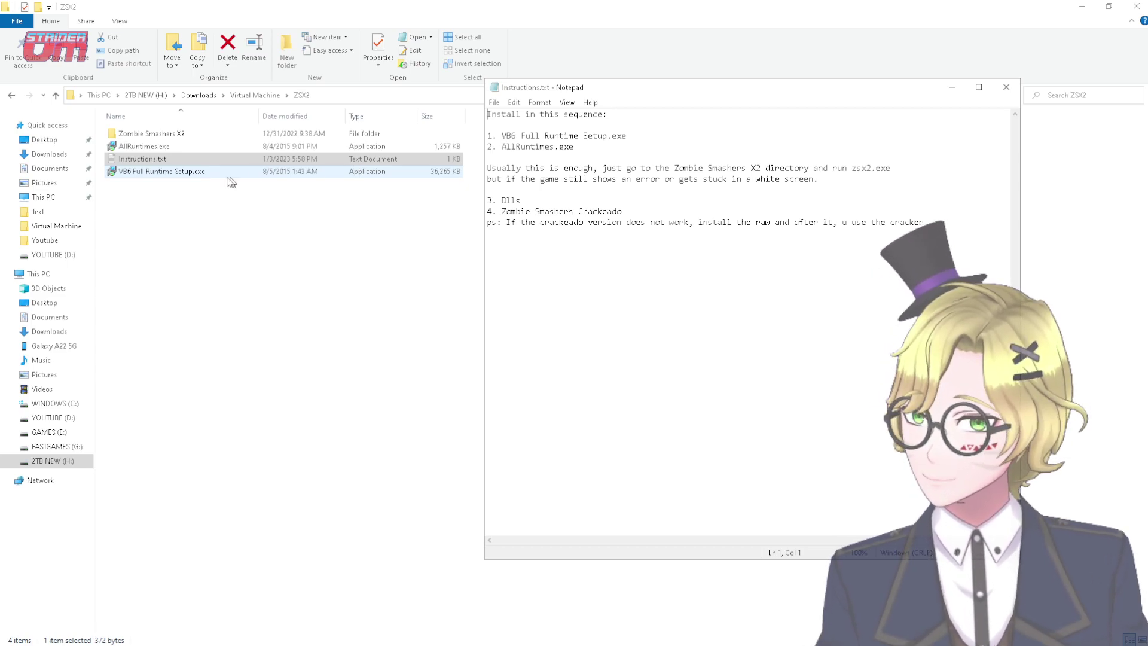
Close the instructions and start VB6 Full Runtime Setup, reaching component selection with Full installation.
key(alt+F4)
double_click(185, 172)
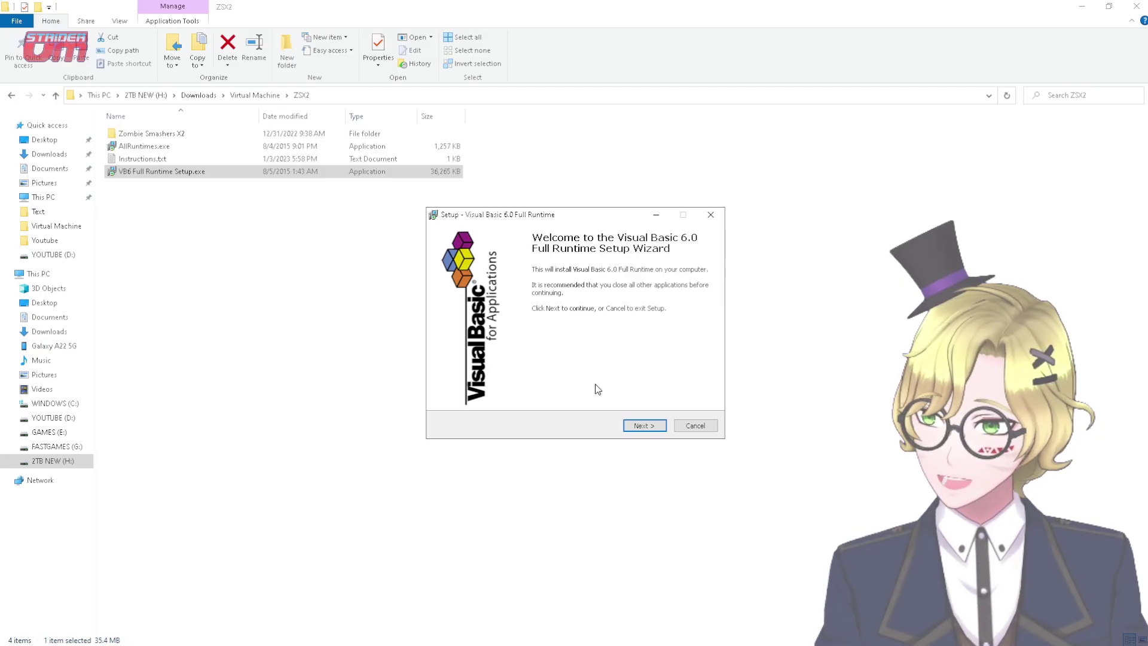
click(640, 427)
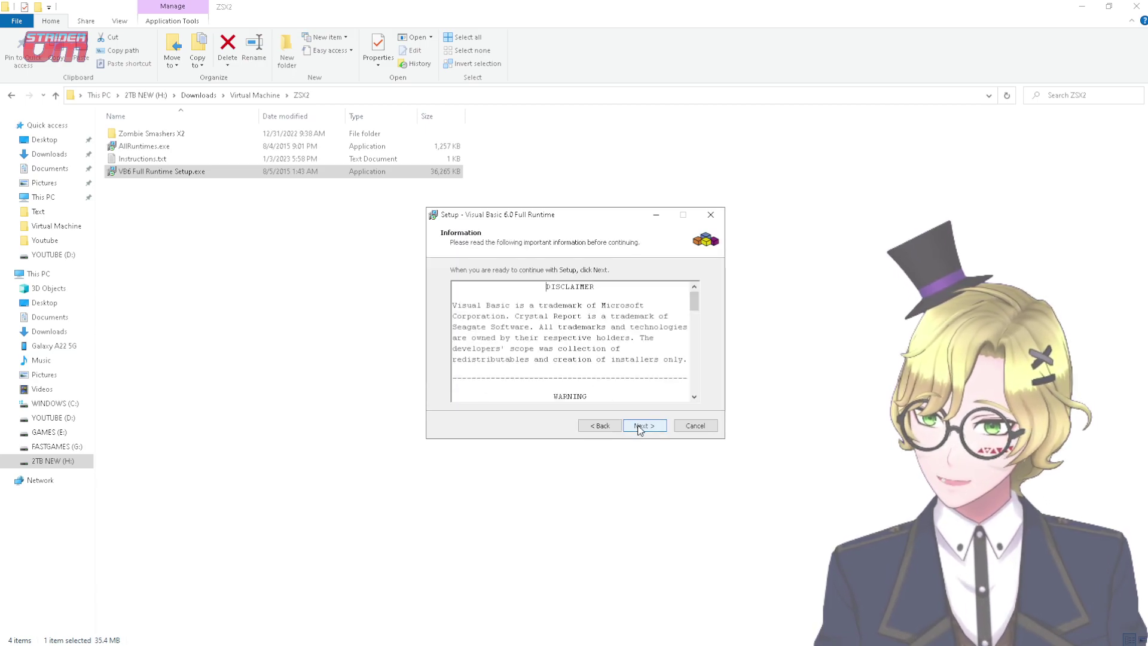
click(639, 428)
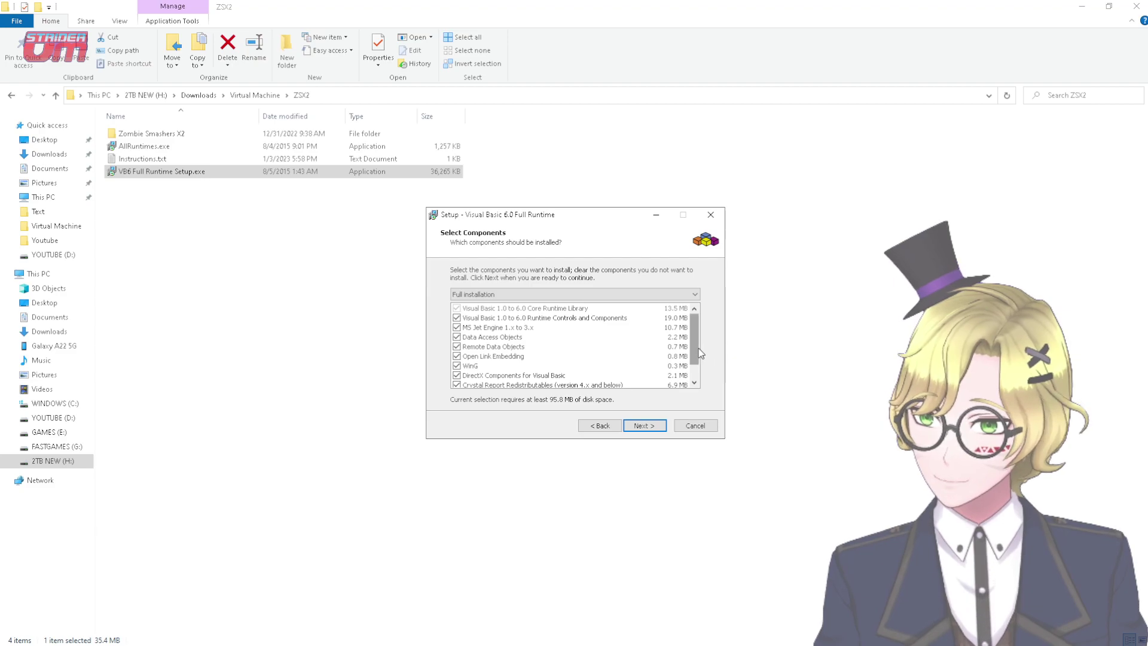
drag(694, 347, 695, 372)
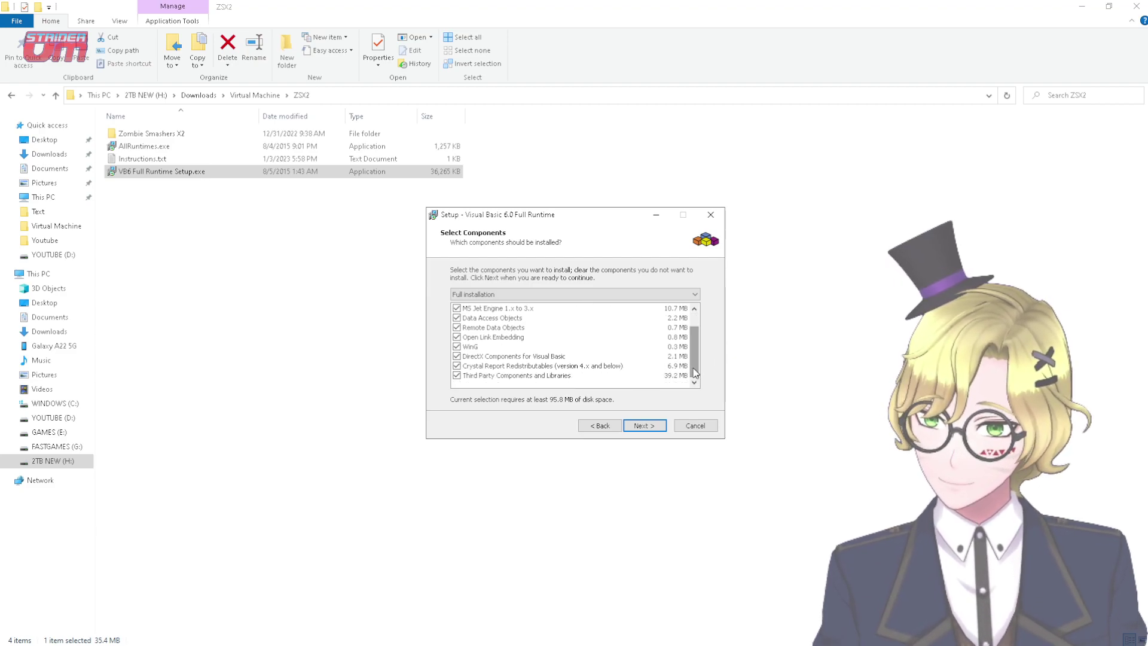
scroll(695, 371, up, 1)
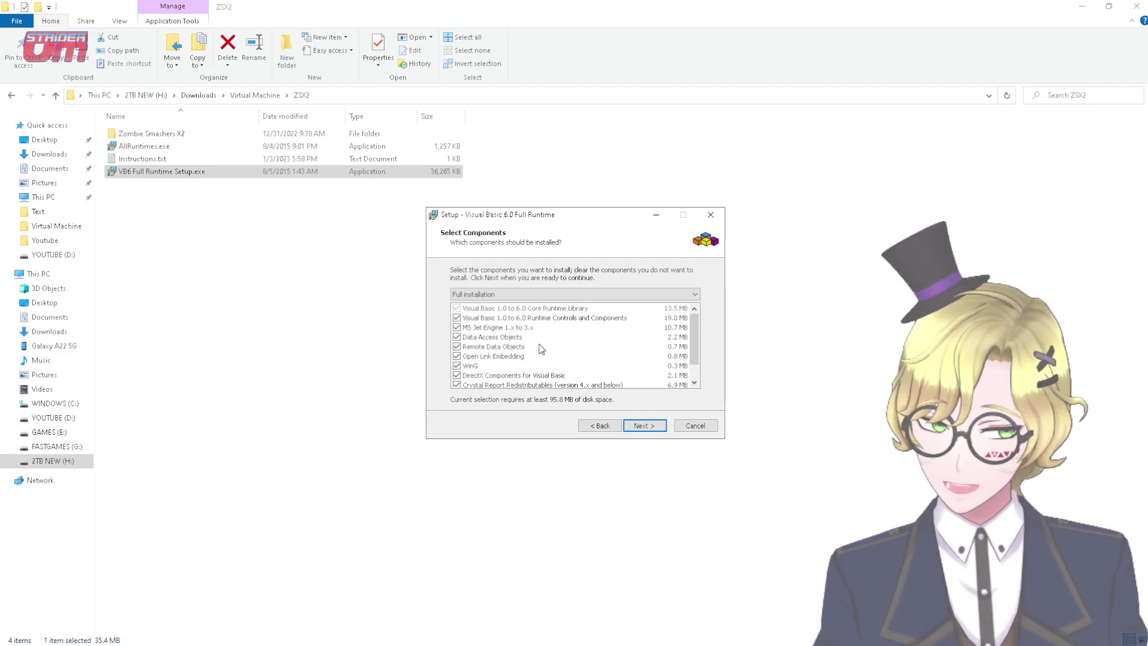
scroll(541, 349, down, 1)
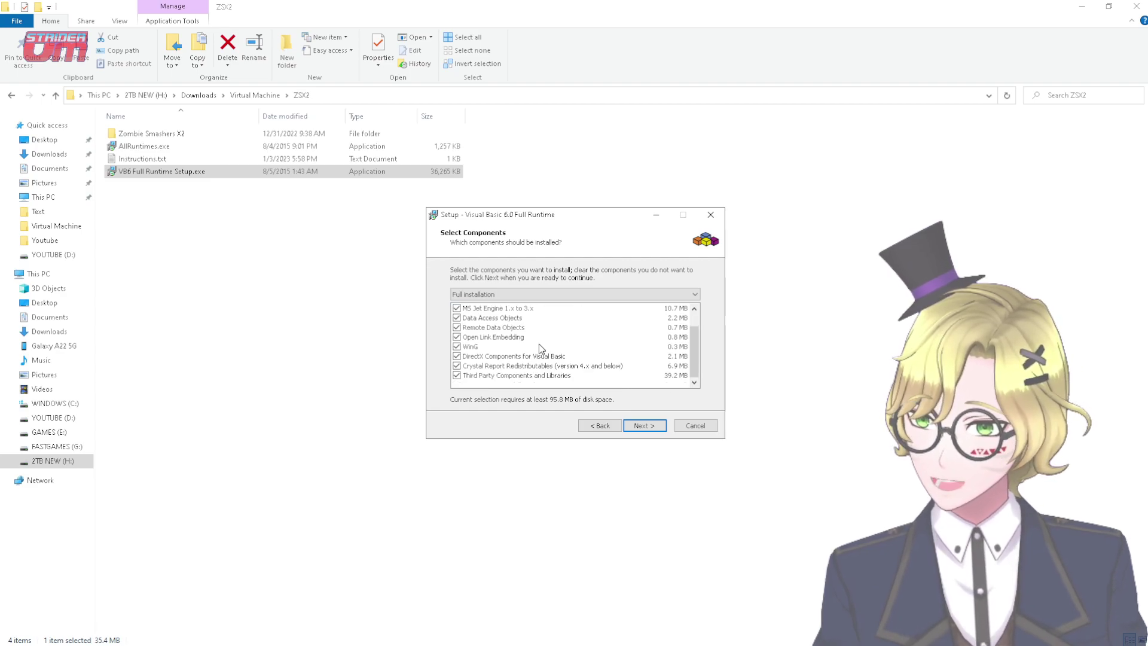
Install the full VB6 runtime components and close the finished setup.
click(656, 435)
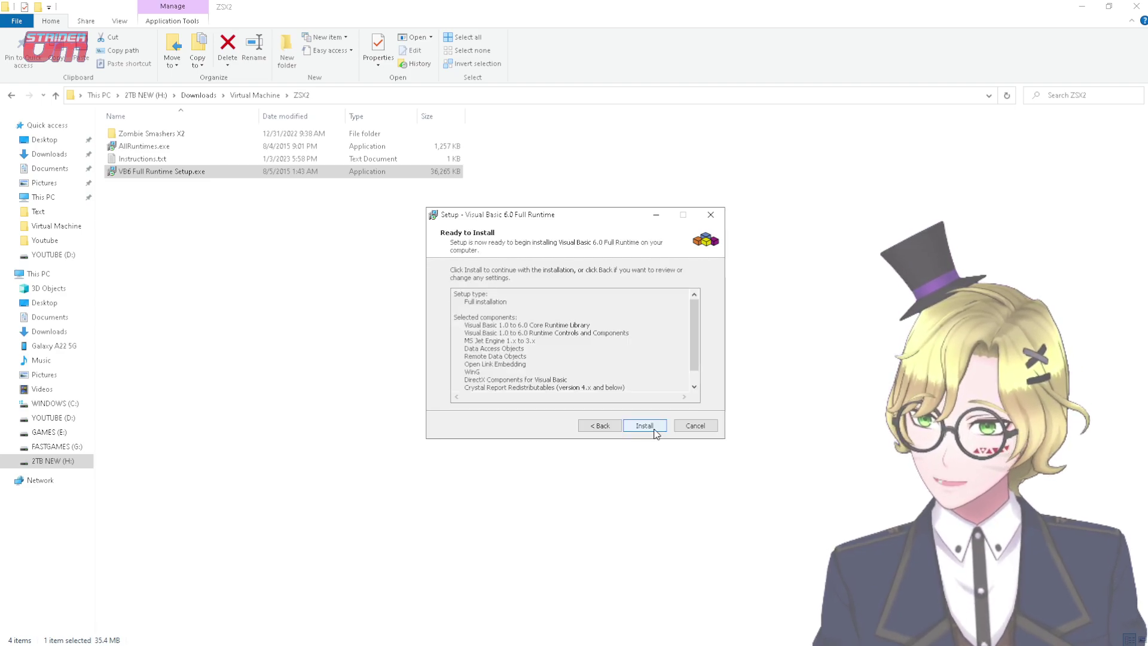
click(656, 434)
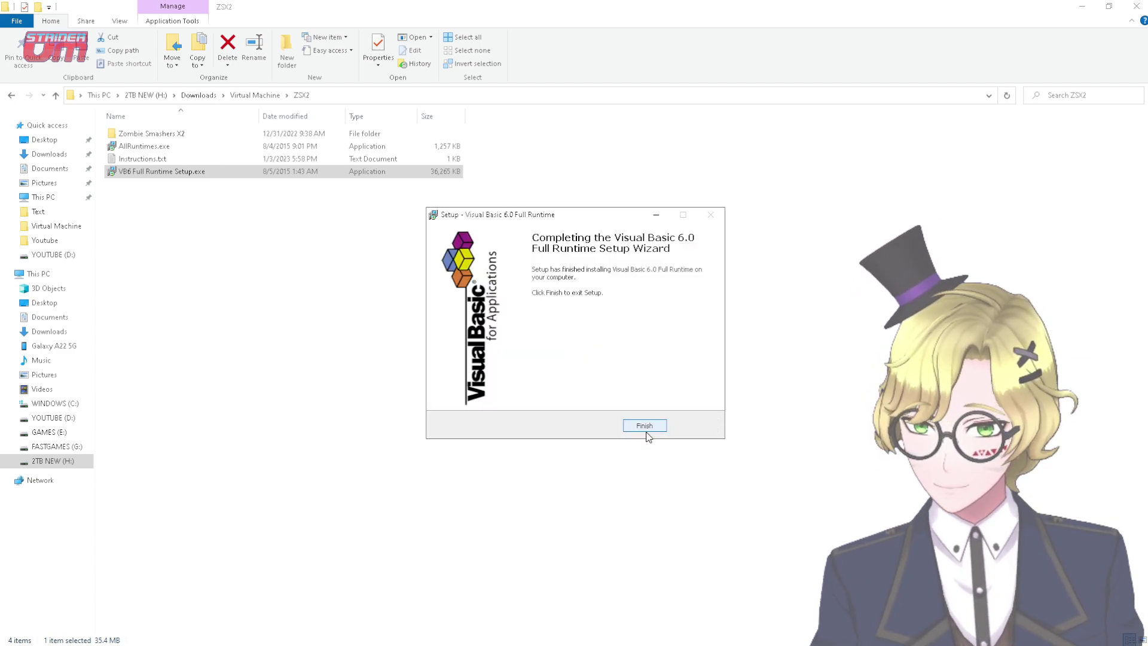
click(646, 433)
Run AllRuntimes.exe and complete the VB Runtime Files installation.
click(546, 375)
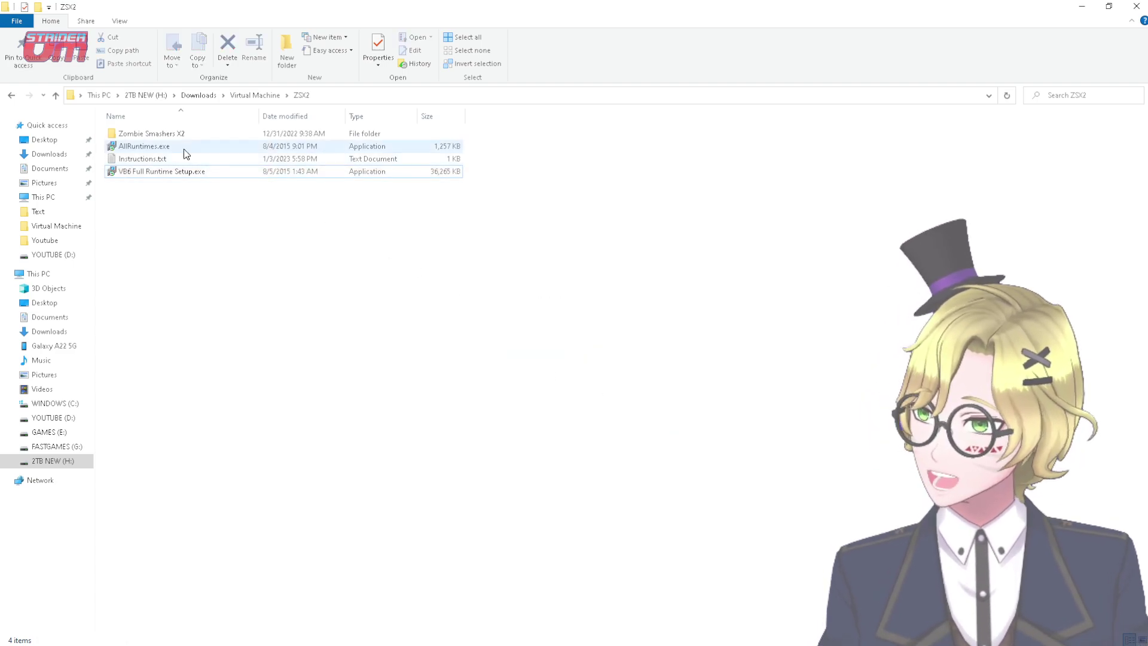
double_click(167, 150)
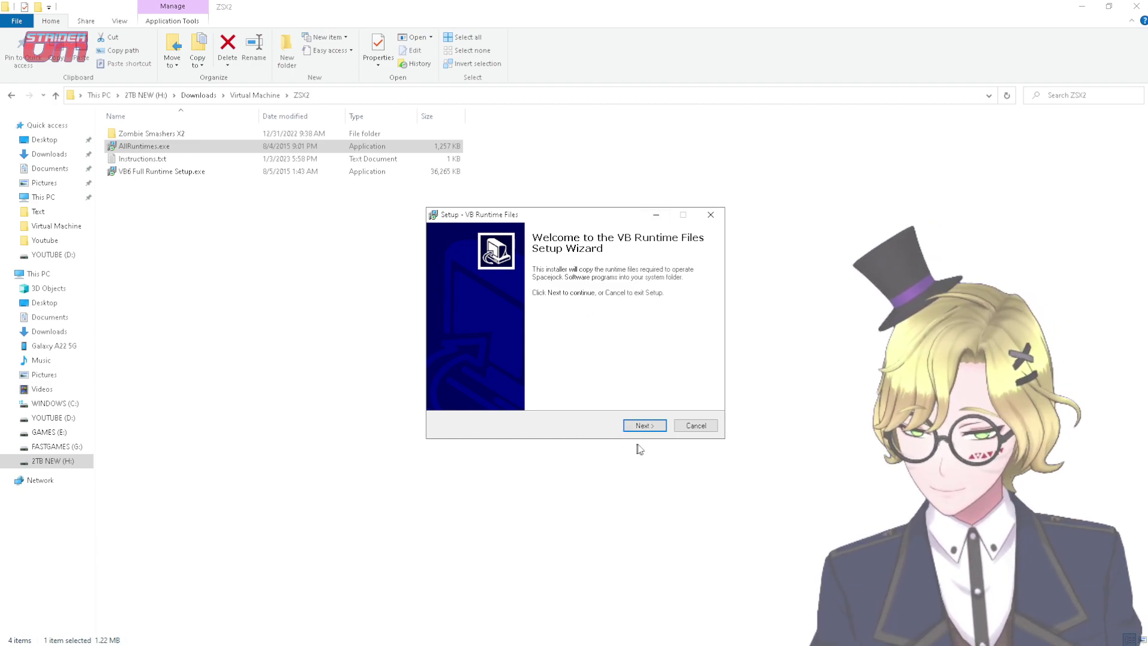
click(641, 424)
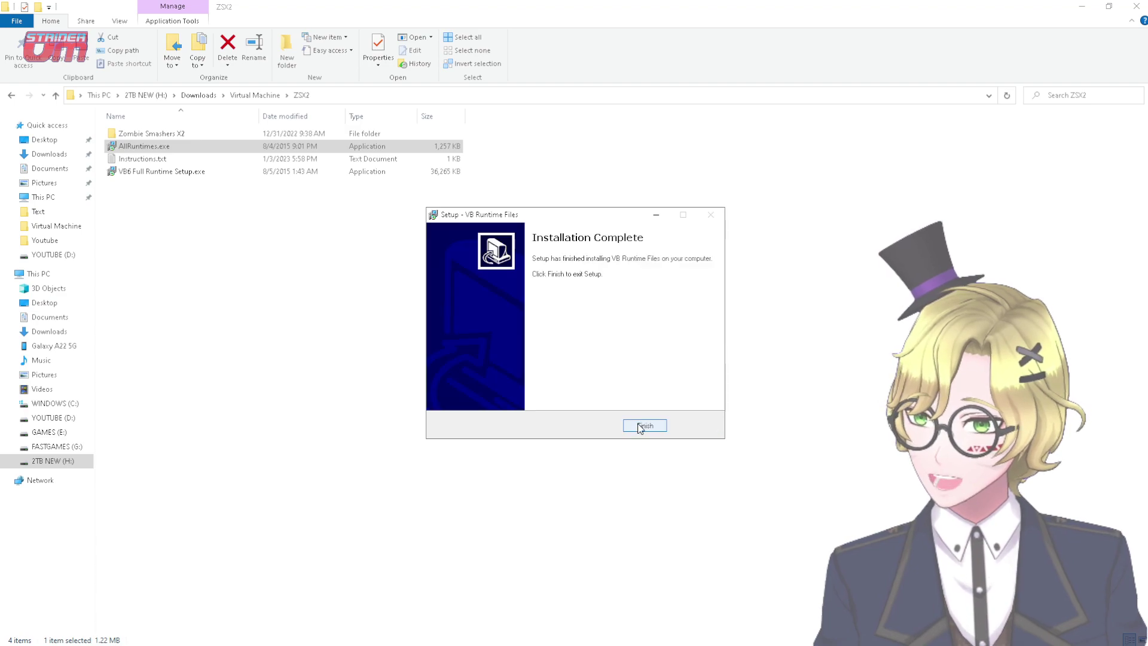
click(639, 428)
click(639, 428)
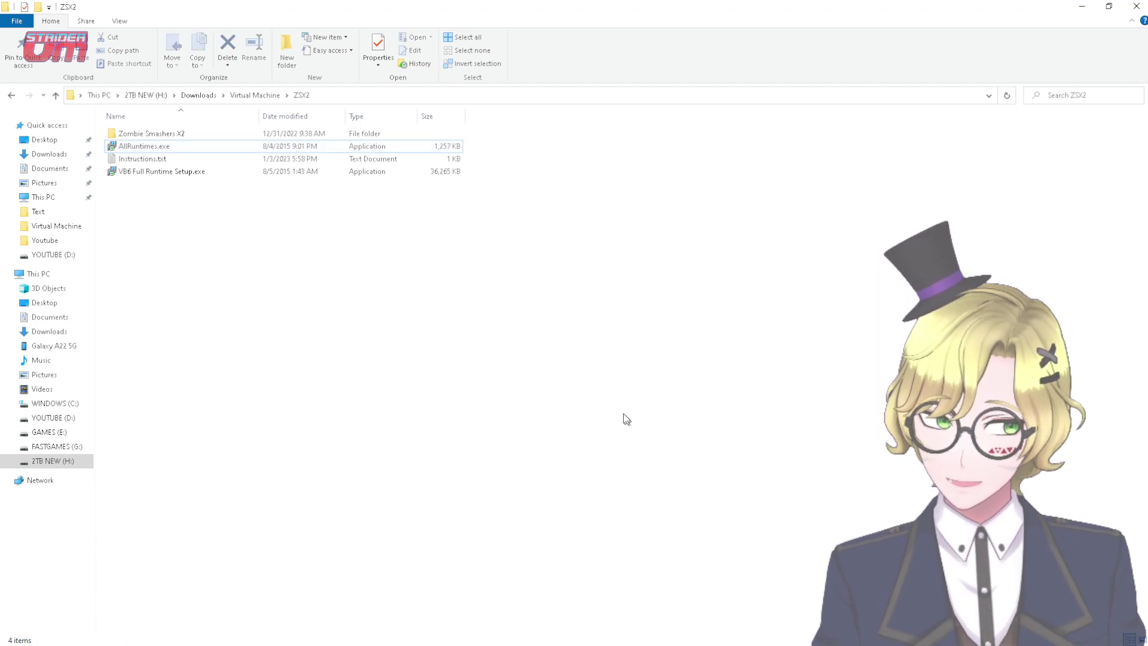
Enter the Zombie Smashers X2 folder and launch zsx2.exe, cancelling an accidental rename.
click(169, 135)
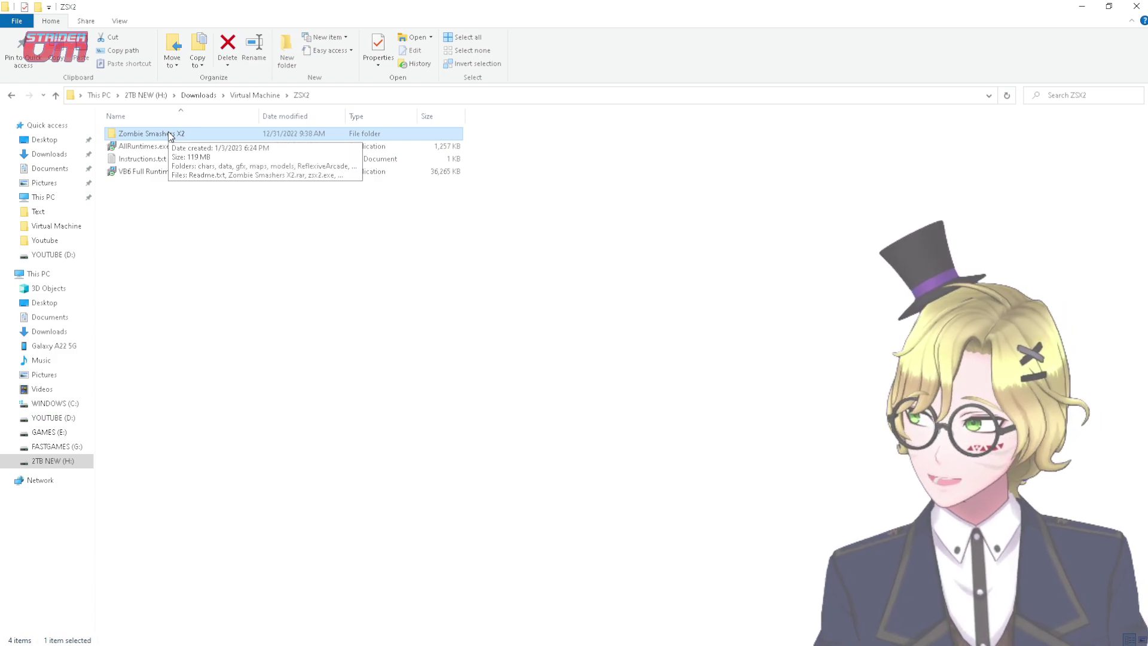
double_click(169, 136)
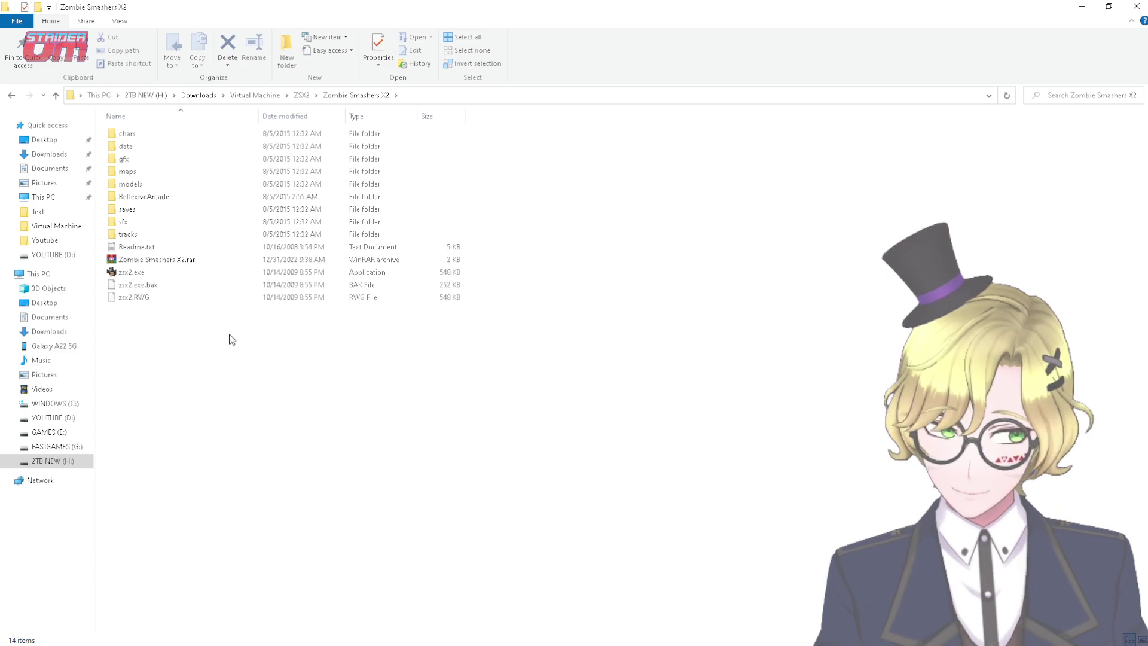
click(130, 276)
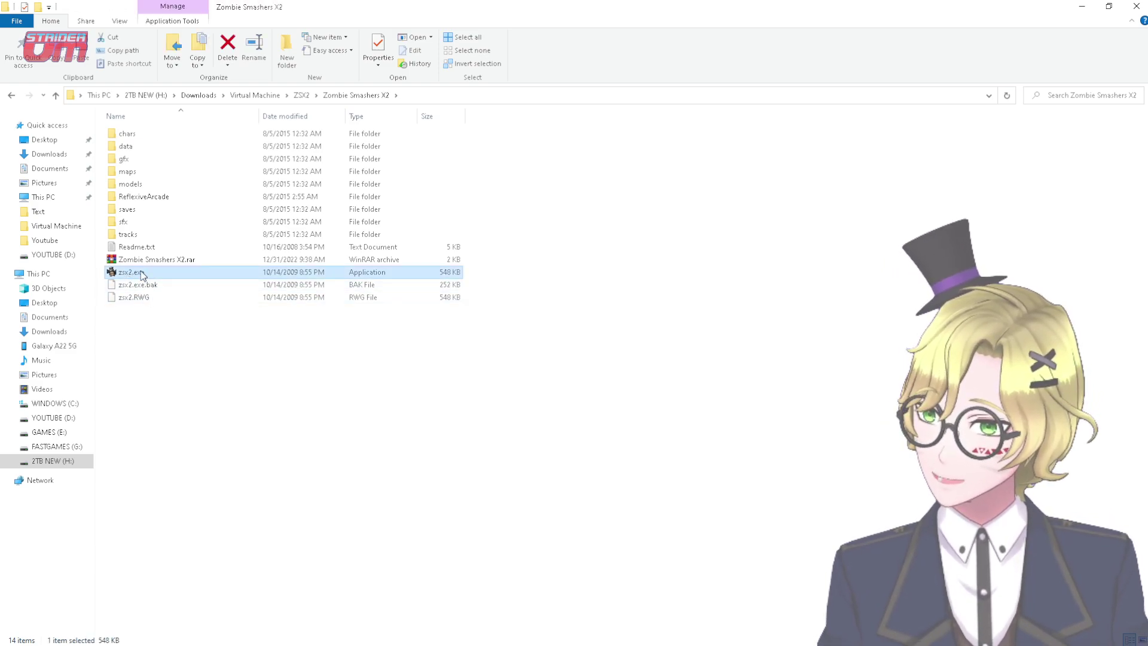
click(134, 321)
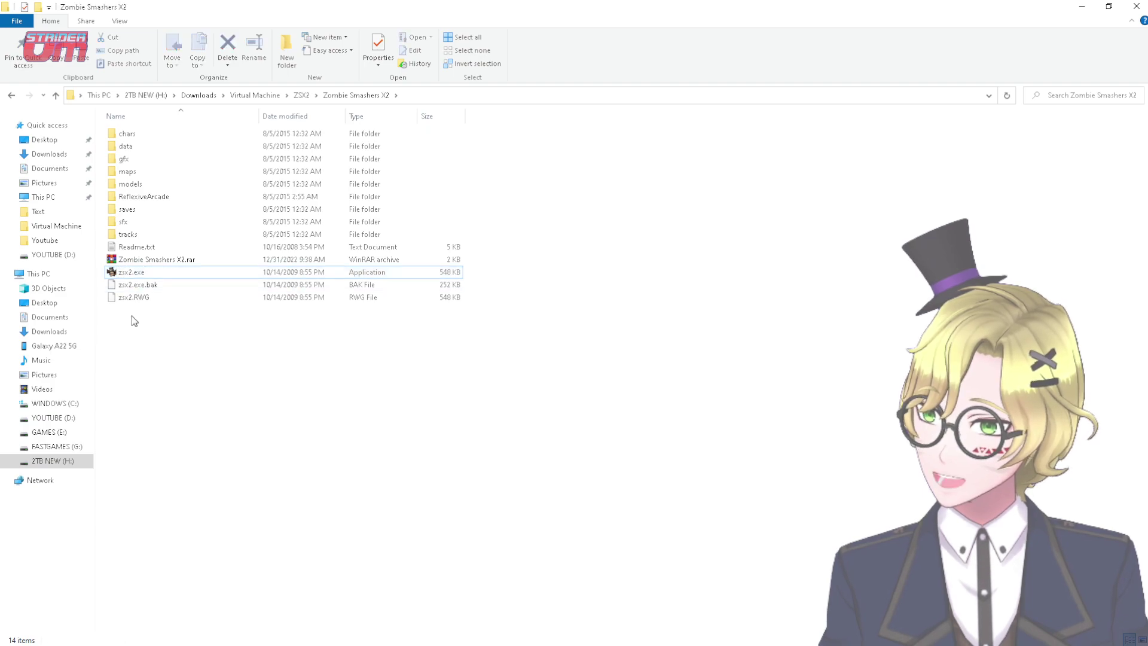
double_click(131, 272)
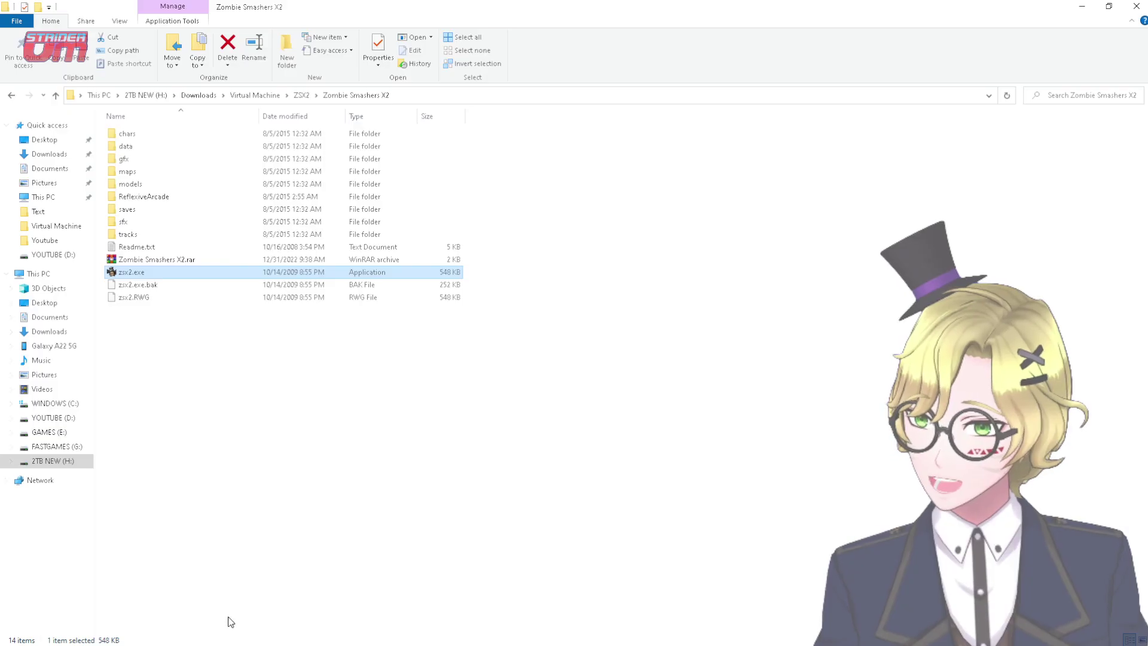
click(273, 408)
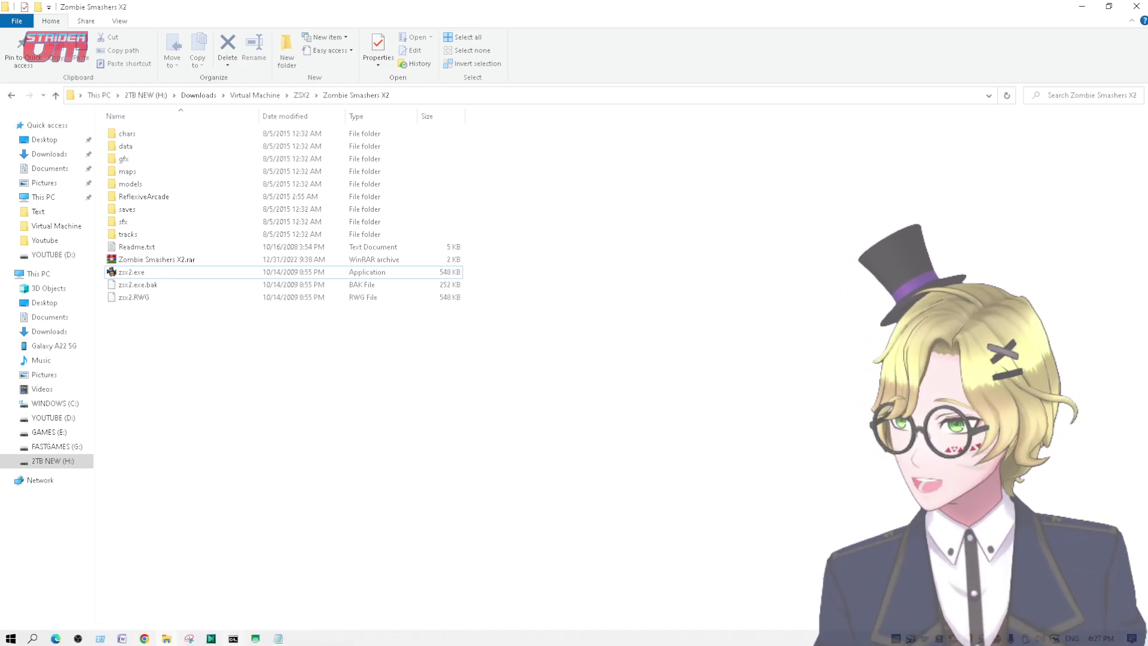
mouse_move(212, 639)
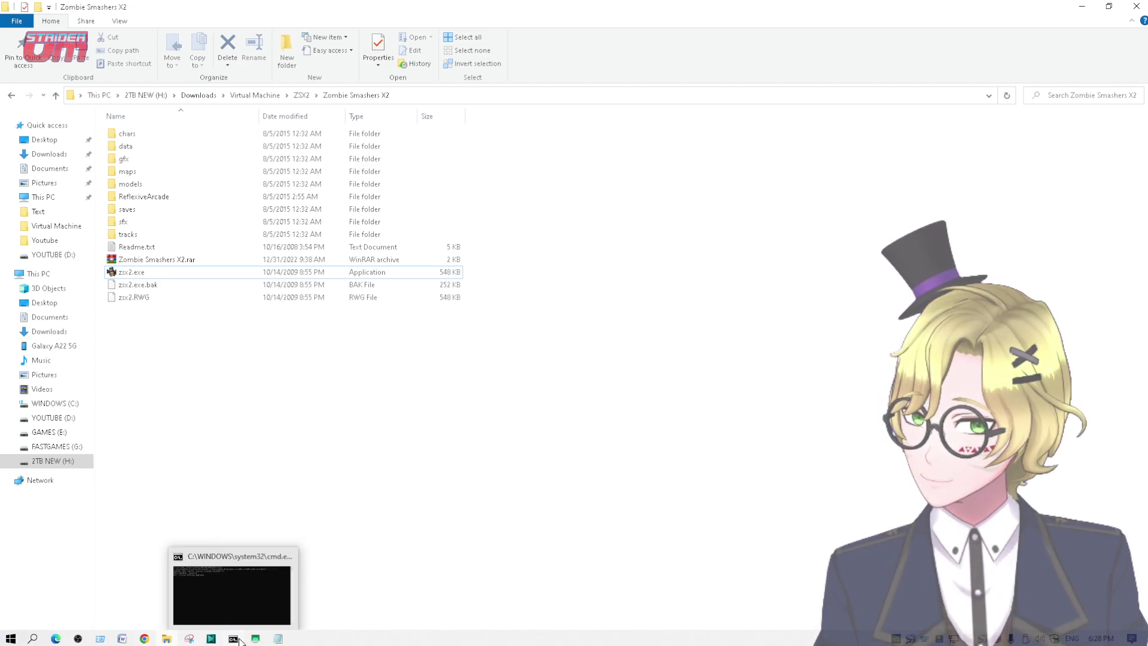
Bring the OBS Studio window forward from the taskbar.
click(78, 639)
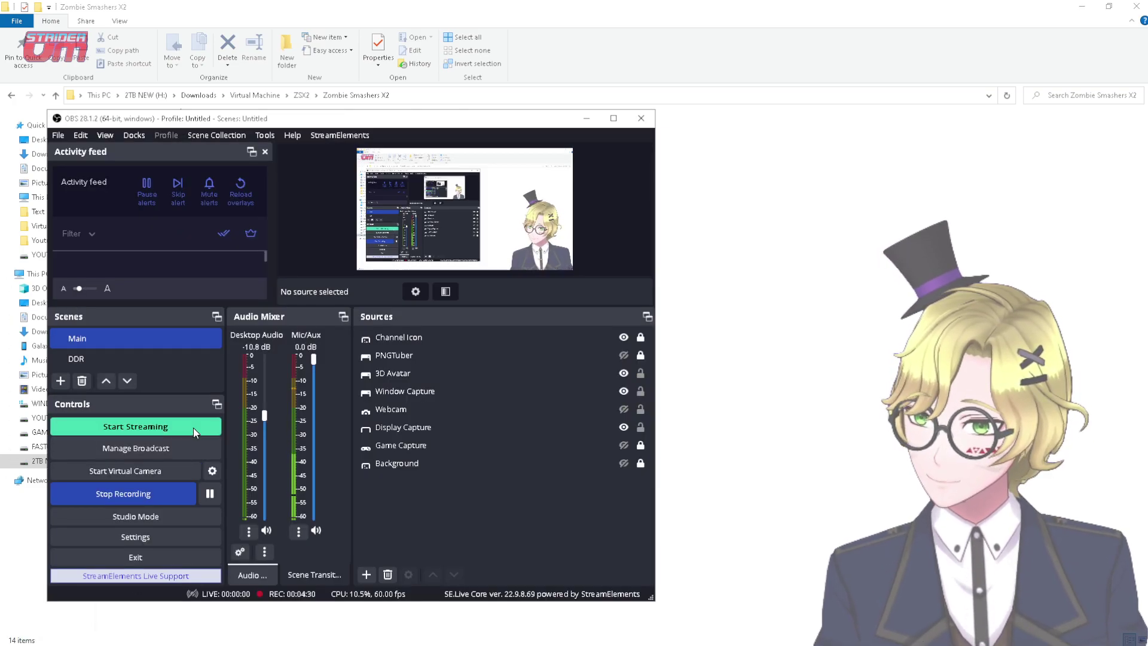